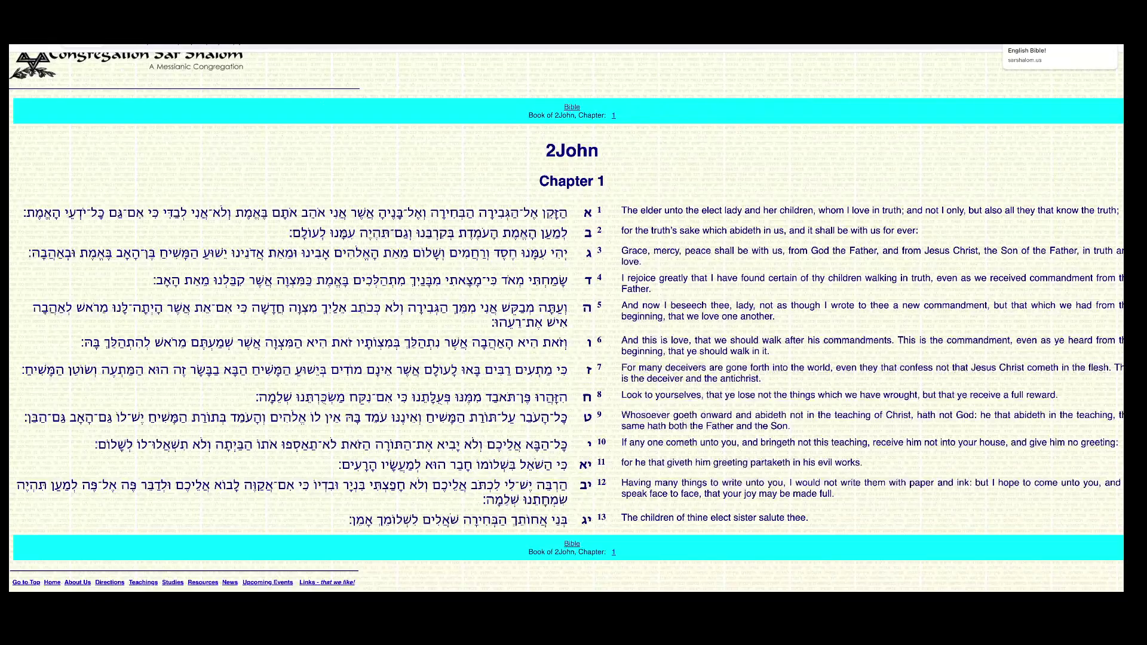
Go back to the 'god speed in bible' results, then load blueletterbible in the address bar.
key(alt+Left)
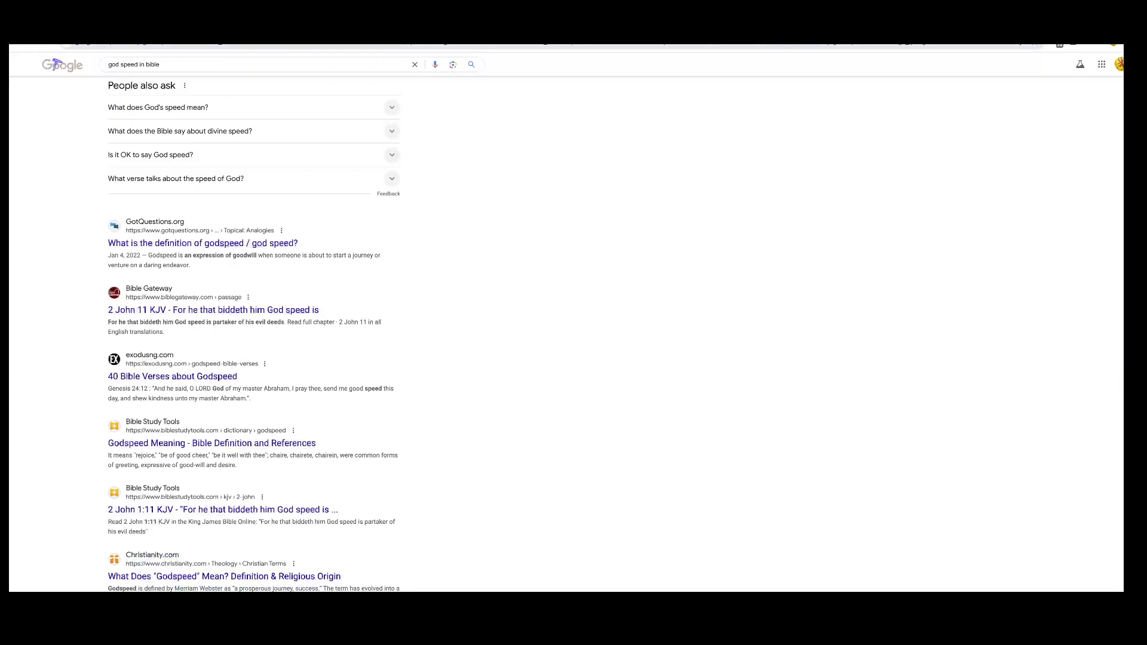
text(blue)
key(Return)
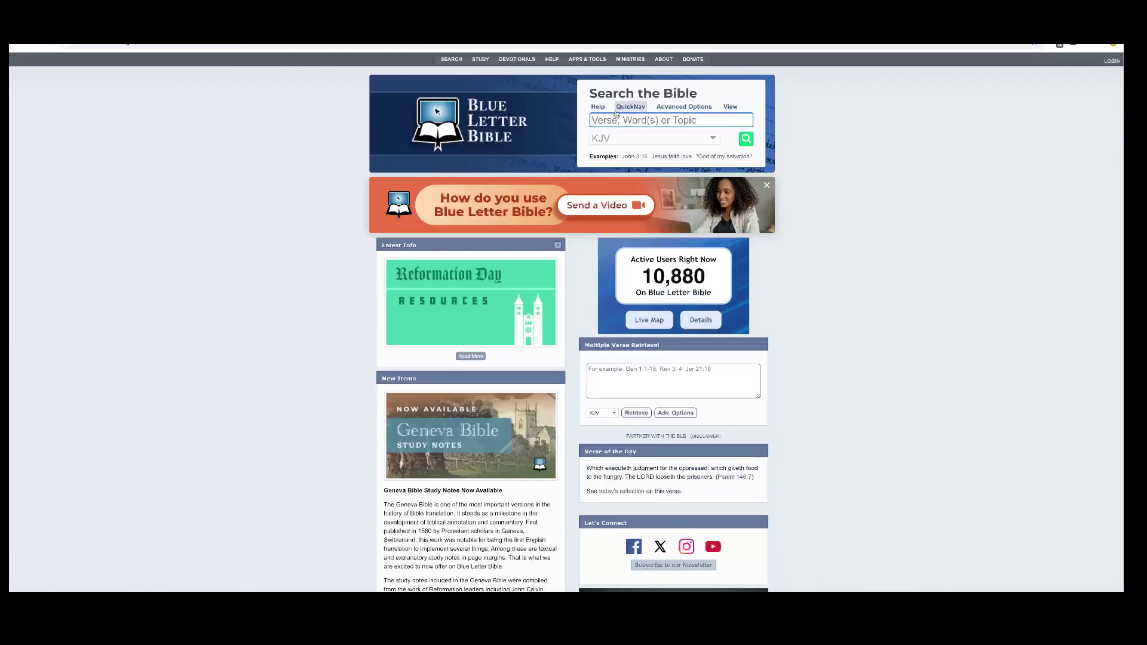
text(2 john 2)
Search the Bible for '2 john 2' to show KJV chapter 1, verses 10–11.
key(Return)
scroll(417, 358, down, 1)
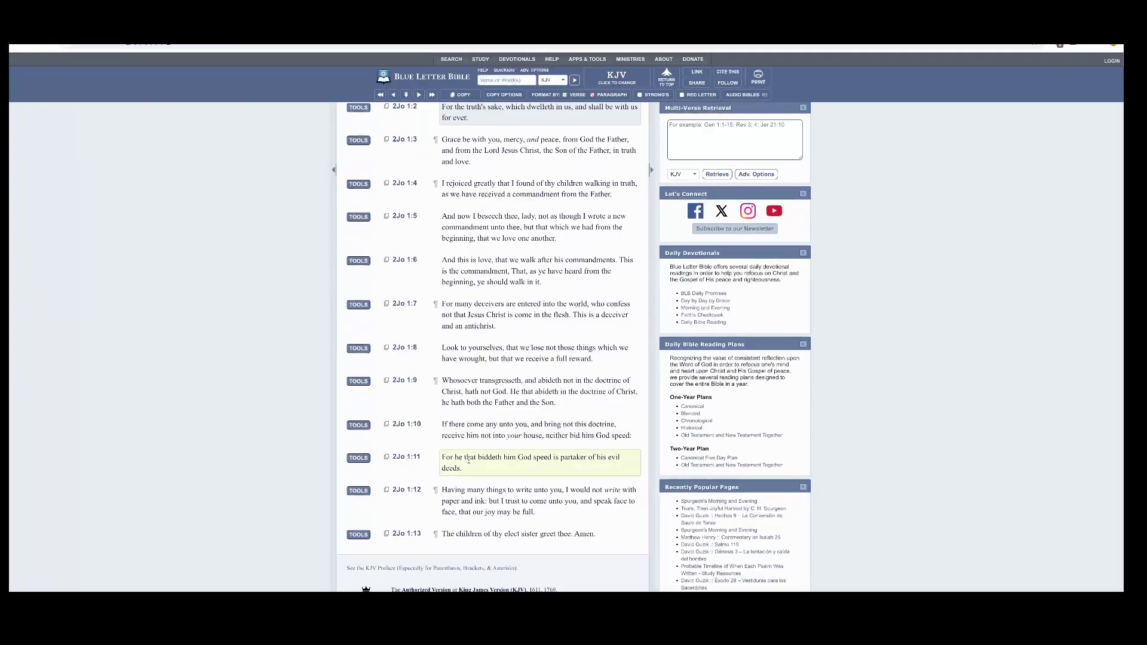
Open the 2Jo 1:10 Interlinear and follow the 'God speed' G5463 Strong's link to χαίρω.
click(359, 460)
click(383, 425)
scroll(383, 424, down, 2)
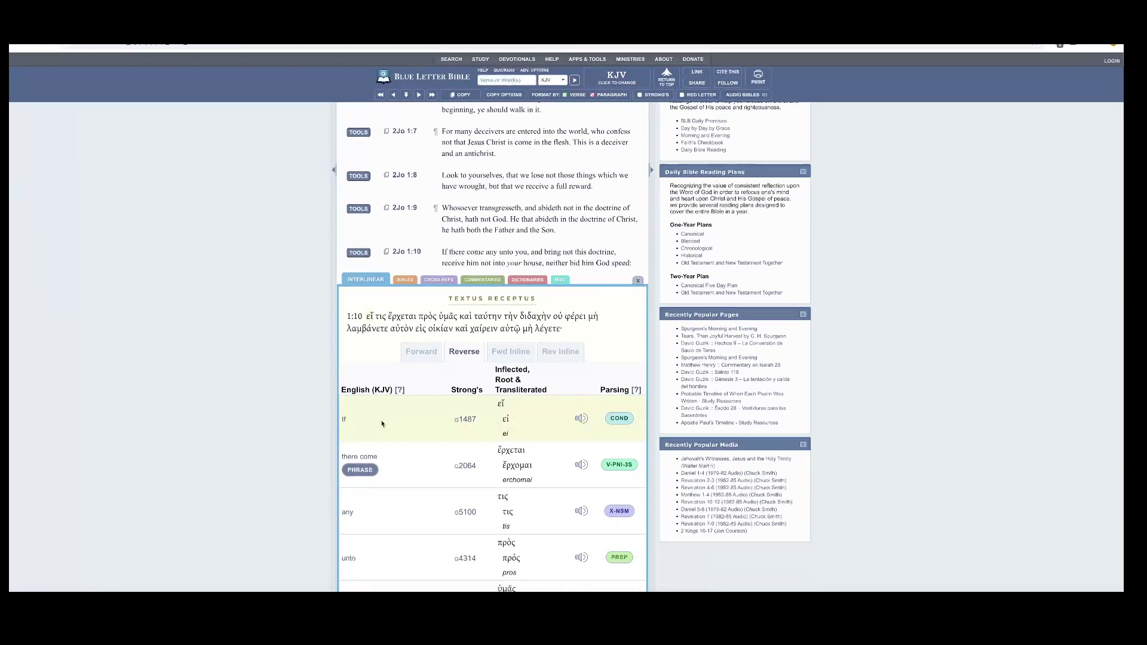
scroll(382, 425, down, 2)
scroll(383, 423, down, 2)
scroll(382, 424, down, 2)
scroll(382, 423, down, 1)
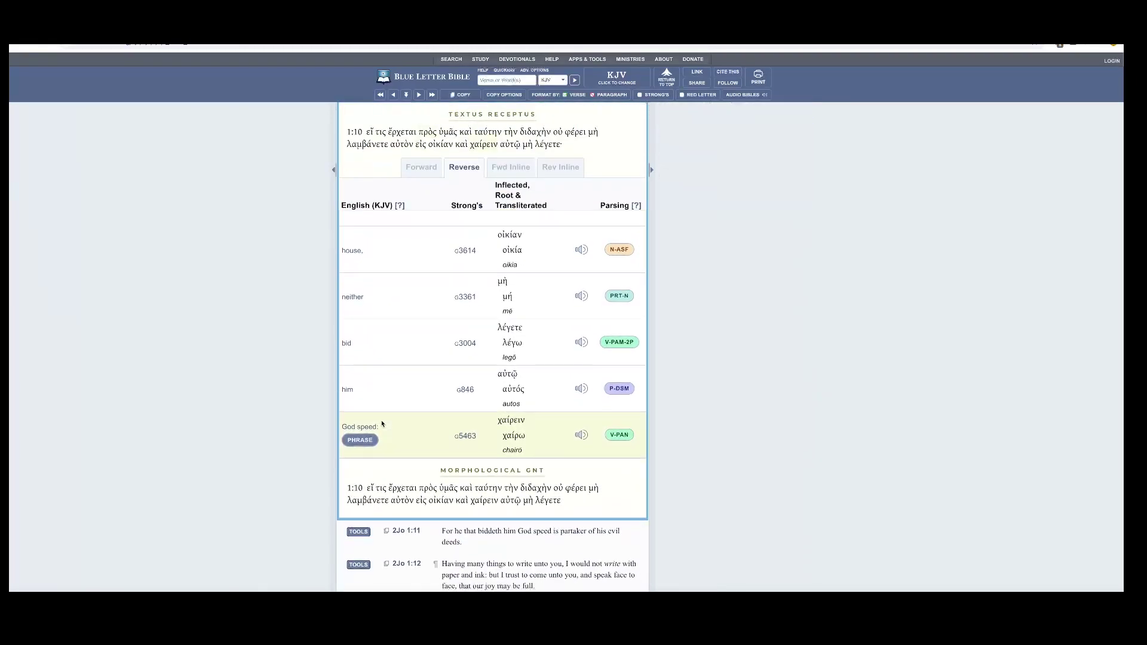
click(471, 437)
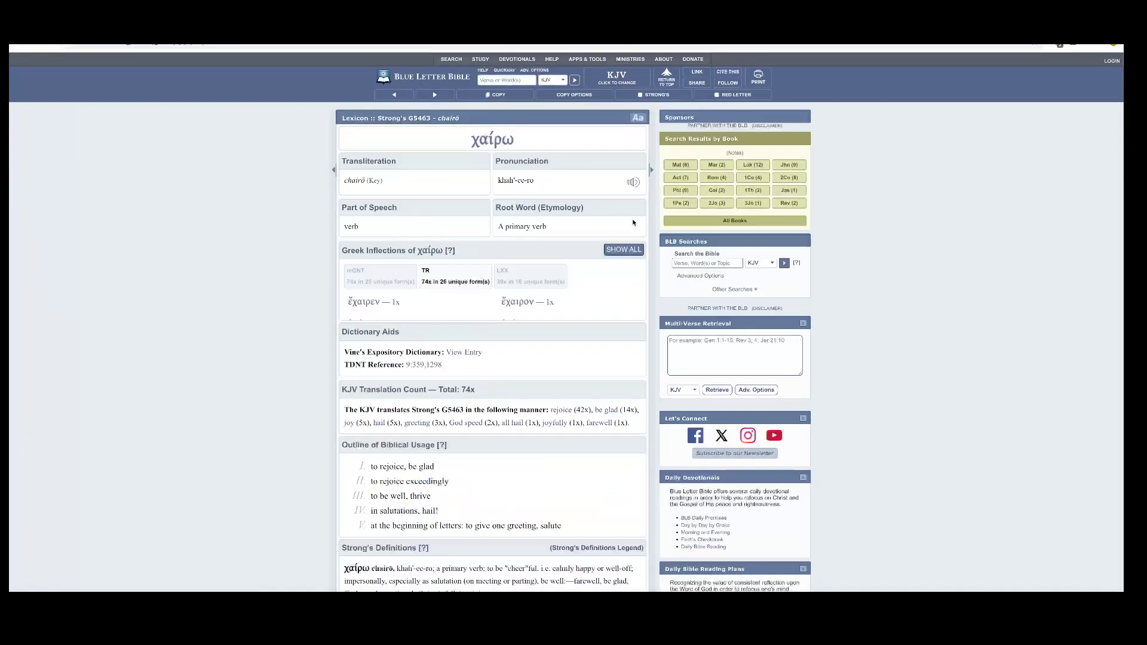
scroll(552, 348, down, 2)
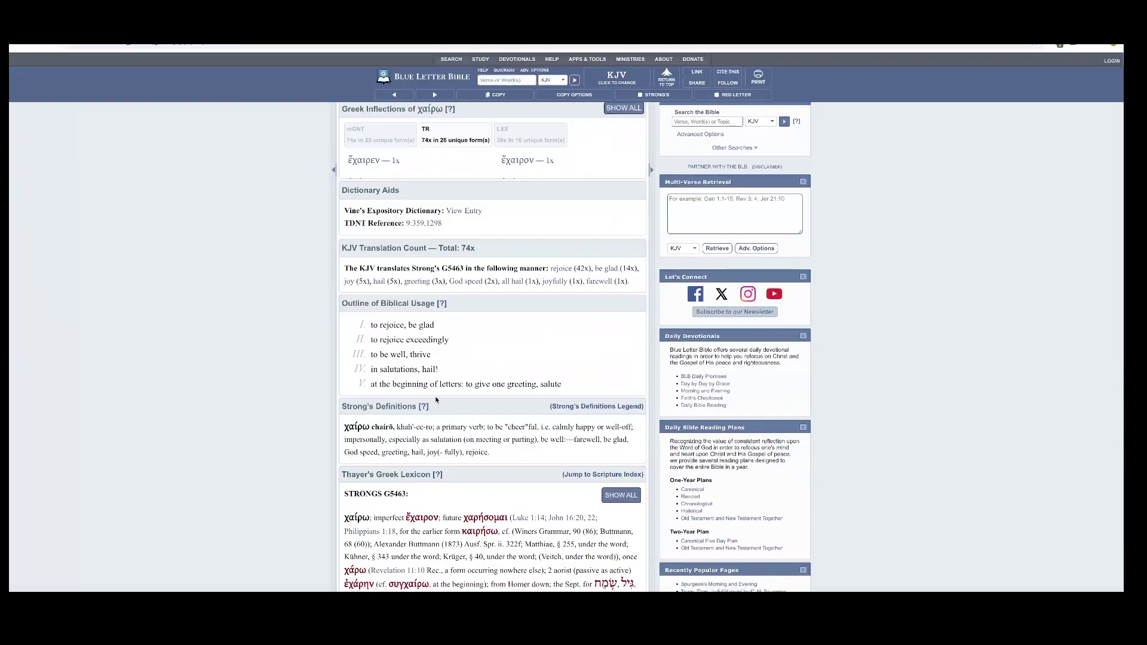
scroll(436, 400, down, 3)
scroll(403, 341, up, 5)
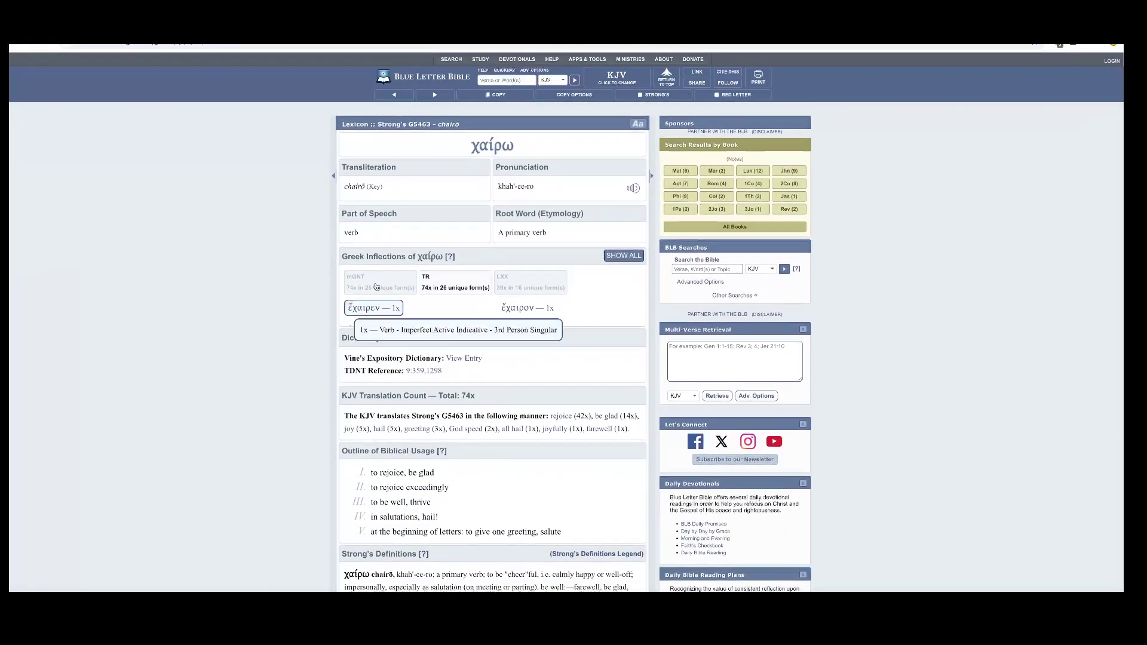
scroll(376, 286, down, 1)
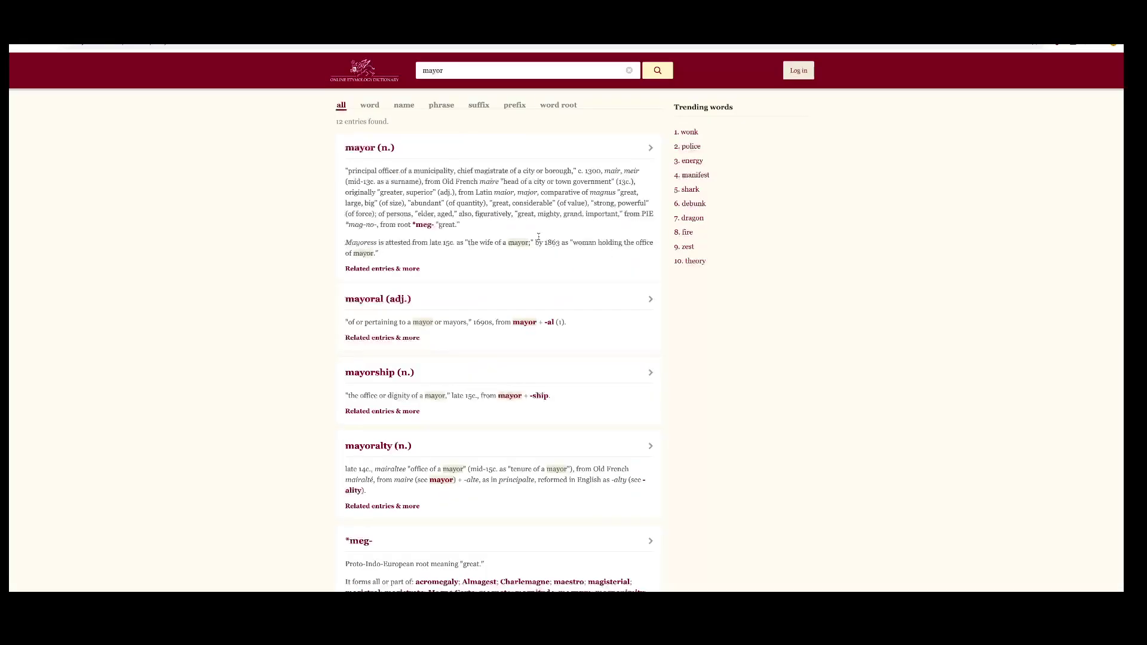
Replace 'mayor' with 'god speed' in Etymonline, then check and dismiss the 'salutation' definition.
double_click(448, 71)
key(BackSpace)
text(god)
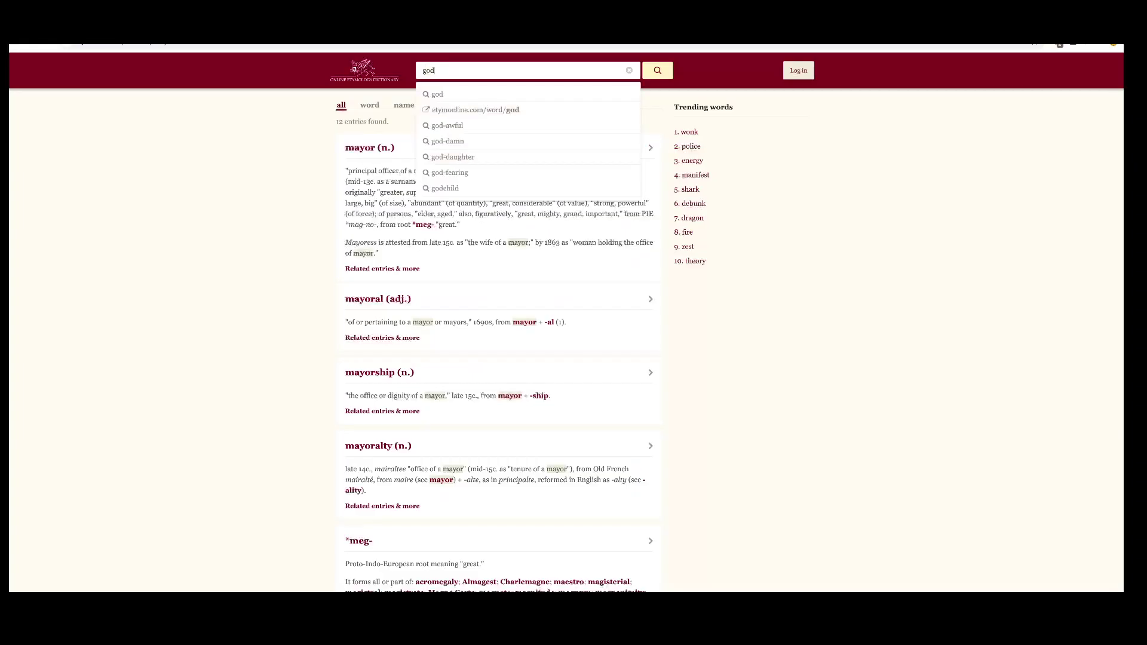
text( sp)
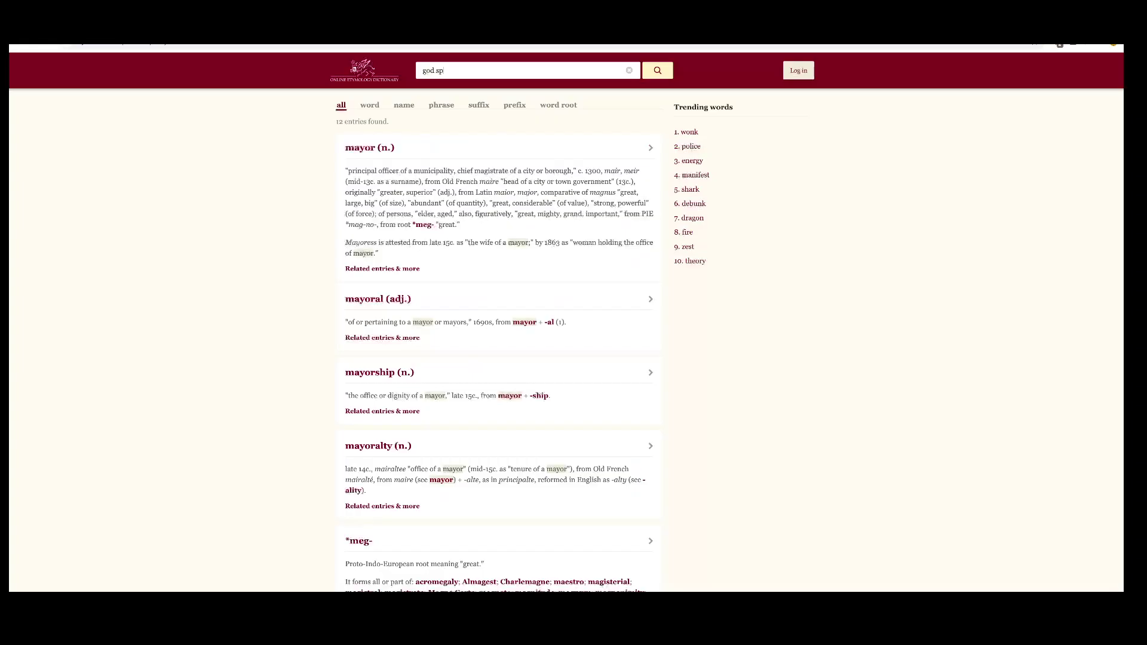
text(eed)
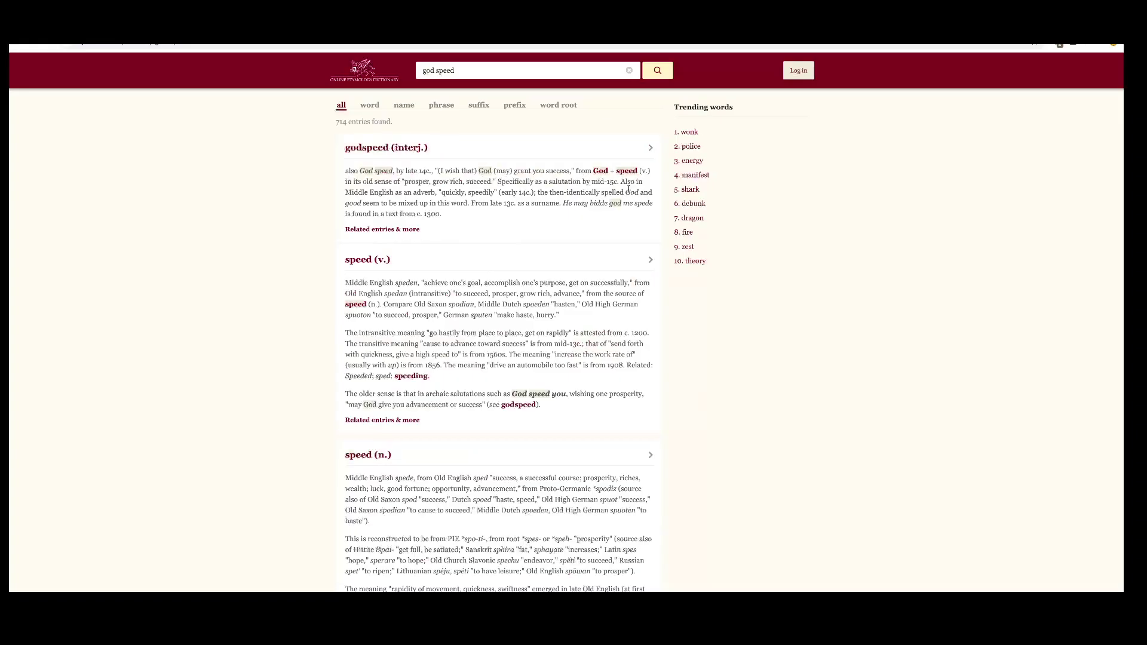
double_click(561, 182)
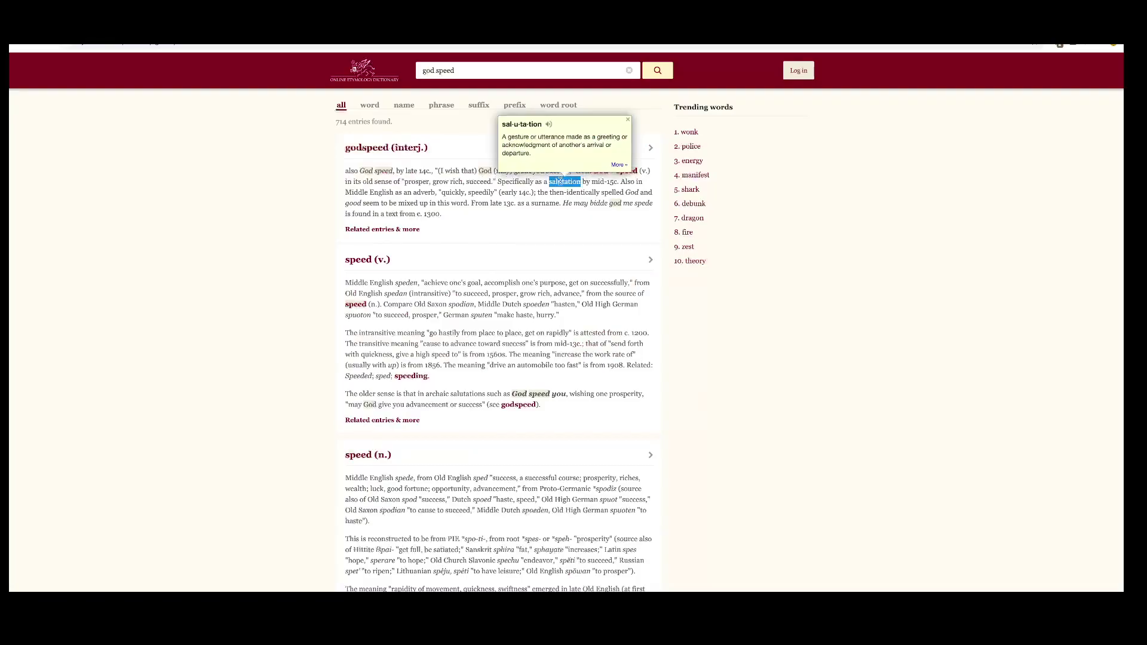
click(560, 180)
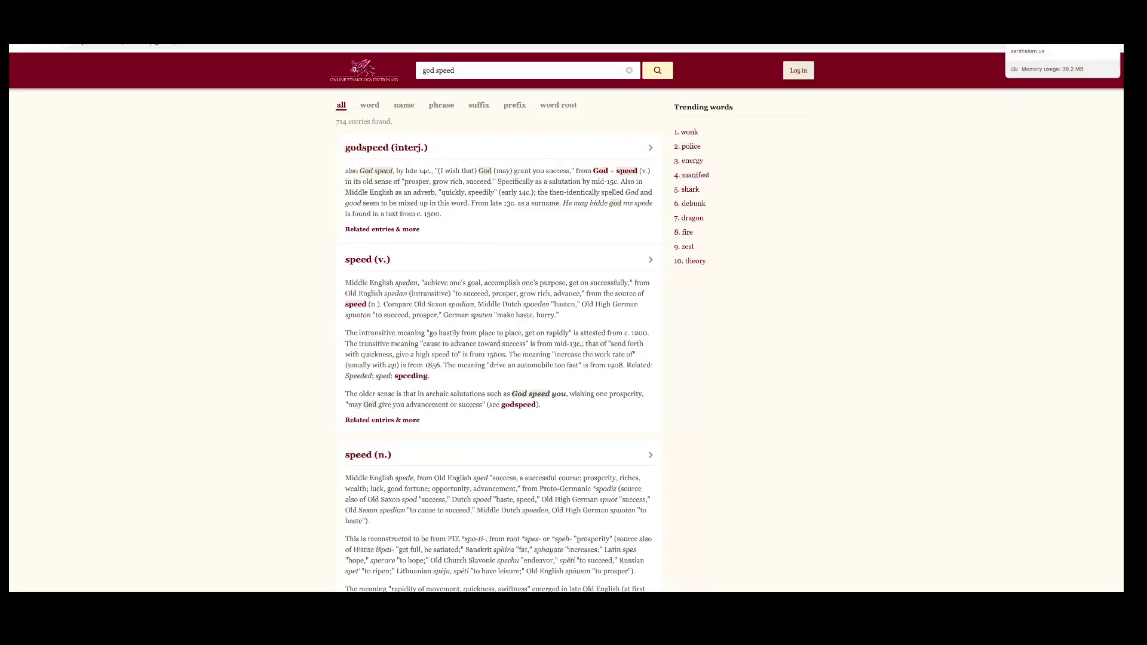
Open the Hebrew-English 2 John 1 page and highlight verse 10's closing word לְשָׁלוֹם with its colon.
click(1062, 36)
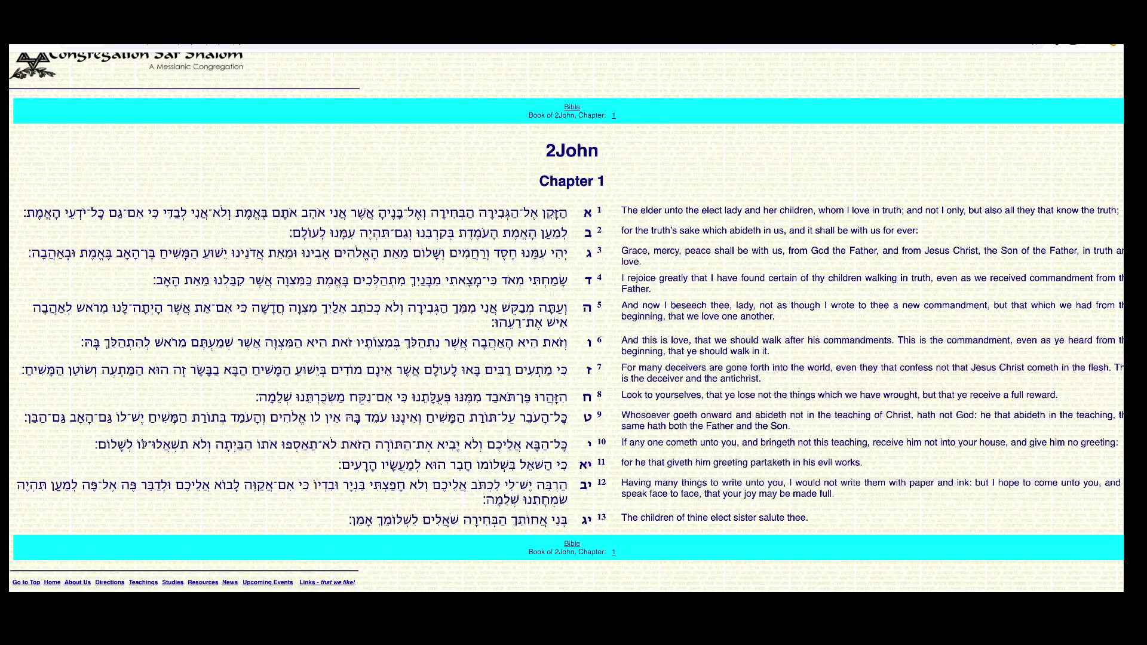
drag(148, 444, 128, 444)
click(190, 444)
double_click(121, 444)
drag(101, 440, 103, 438)
click(269, 473)
Highlight the verse 11 Hebrew word בשלומו, adjusting the selection, then clear it.
drag(508, 466, 481, 465)
drag(484, 467, 481, 467)
click(480, 466)
drag(518, 465, 474, 464)
click(492, 465)
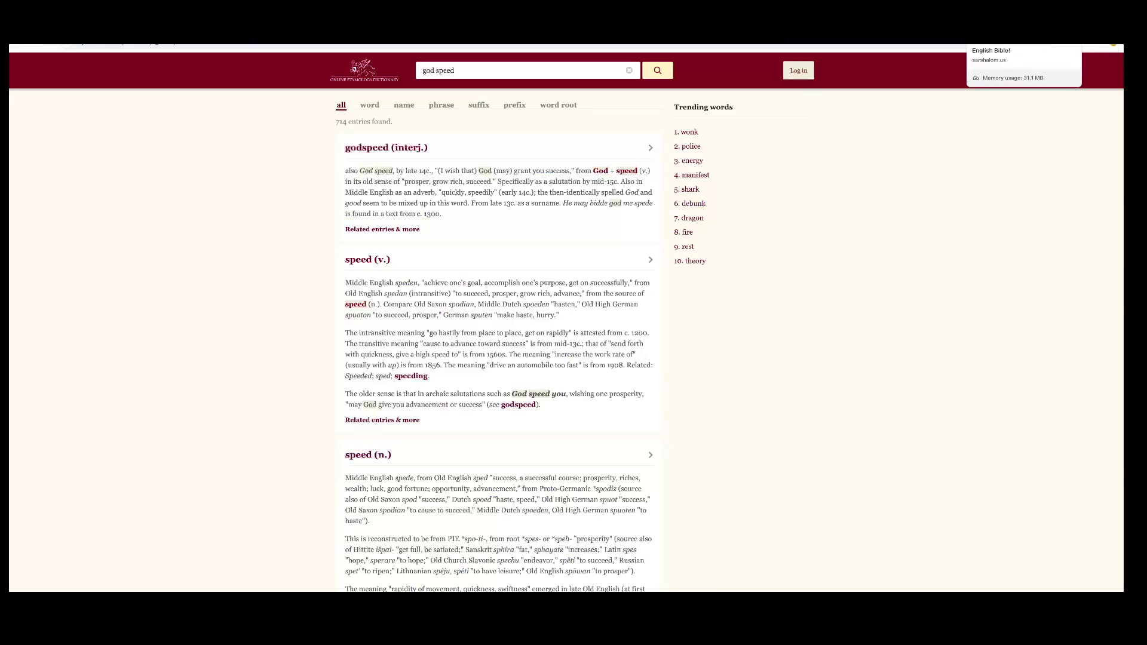
Revisit the Blue Letter Bible chairō entry and 2 John 1:10 interlinear, then close the word breakdown.
click(986, 40)
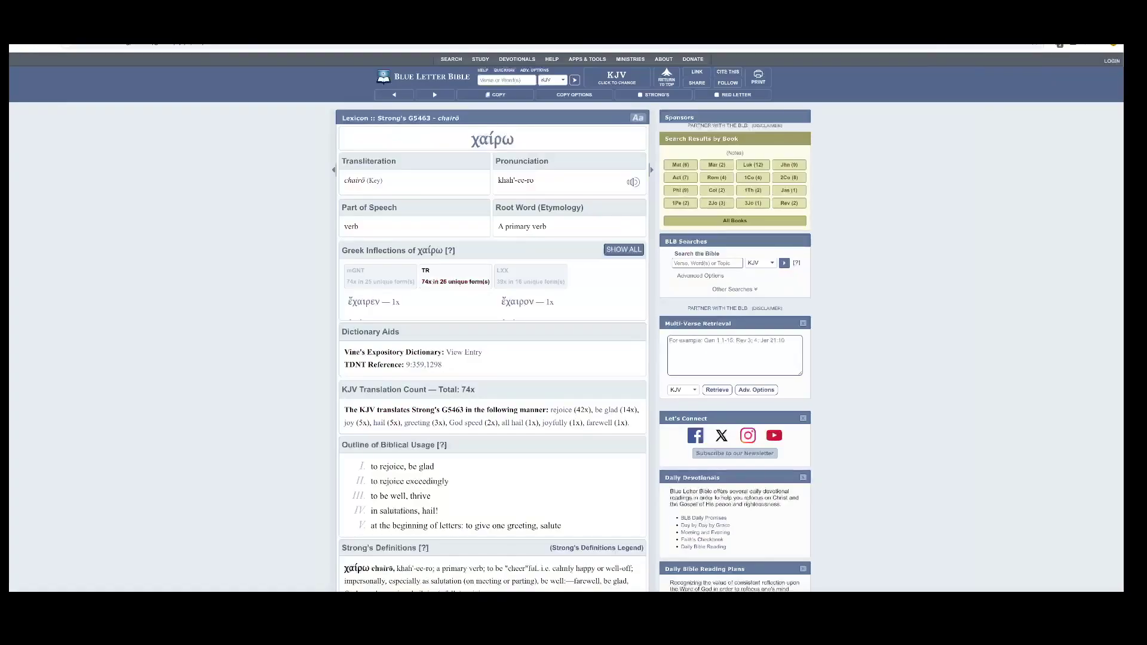
key(ctrl+Tab)
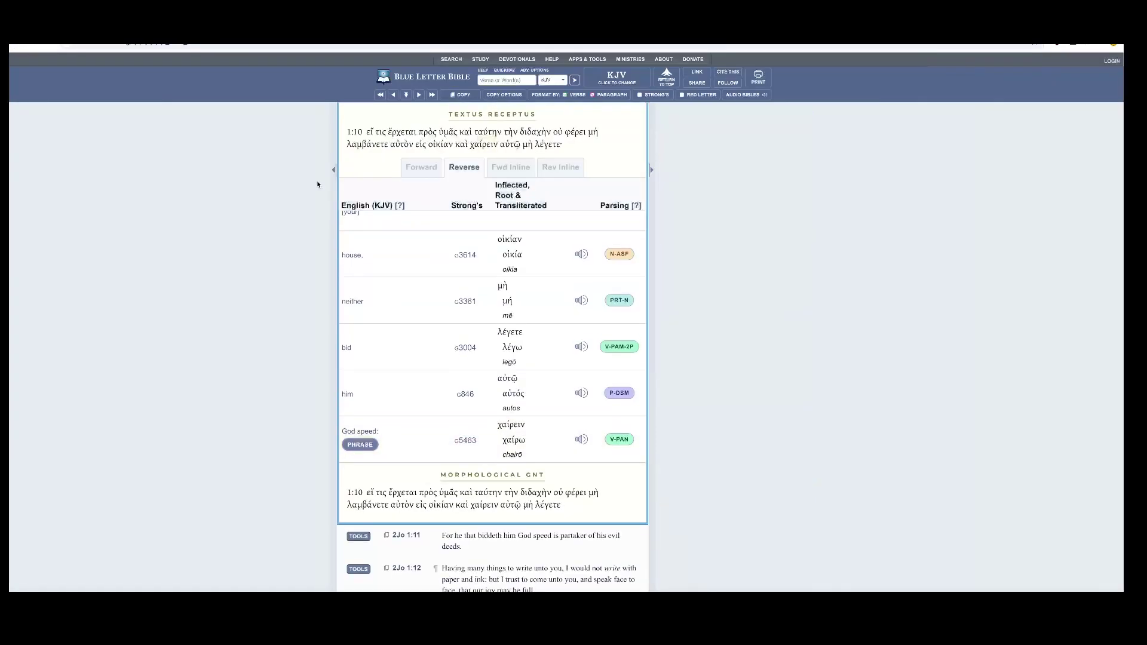
scroll(566, 225, up, 5)
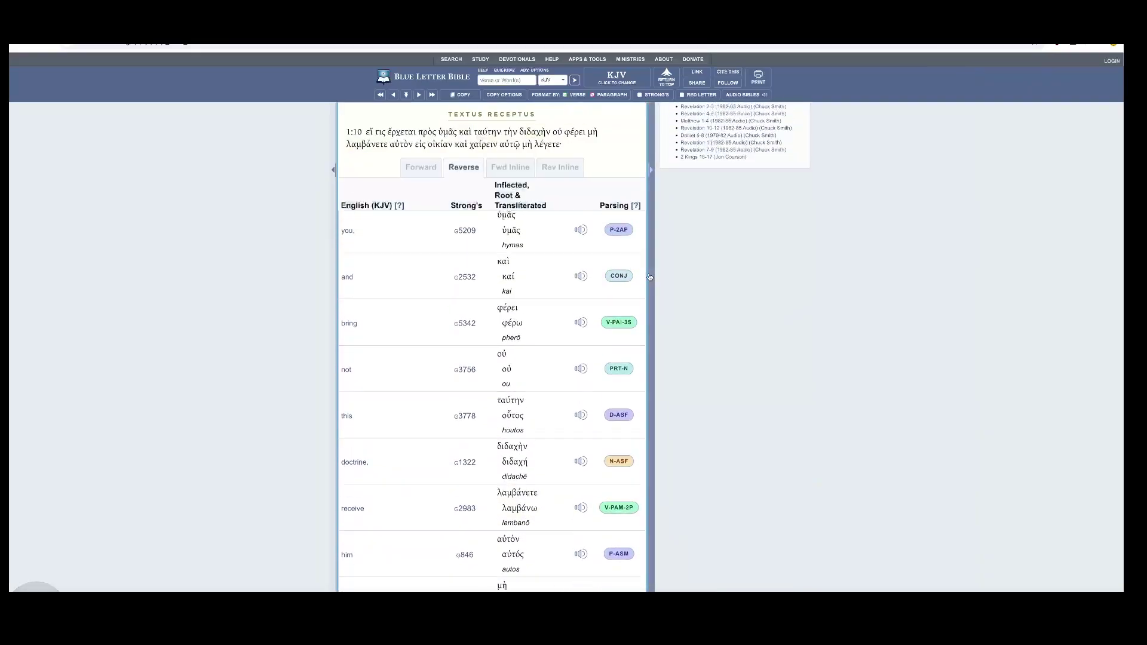
scroll(642, 276, up, 2)
click(638, 159)
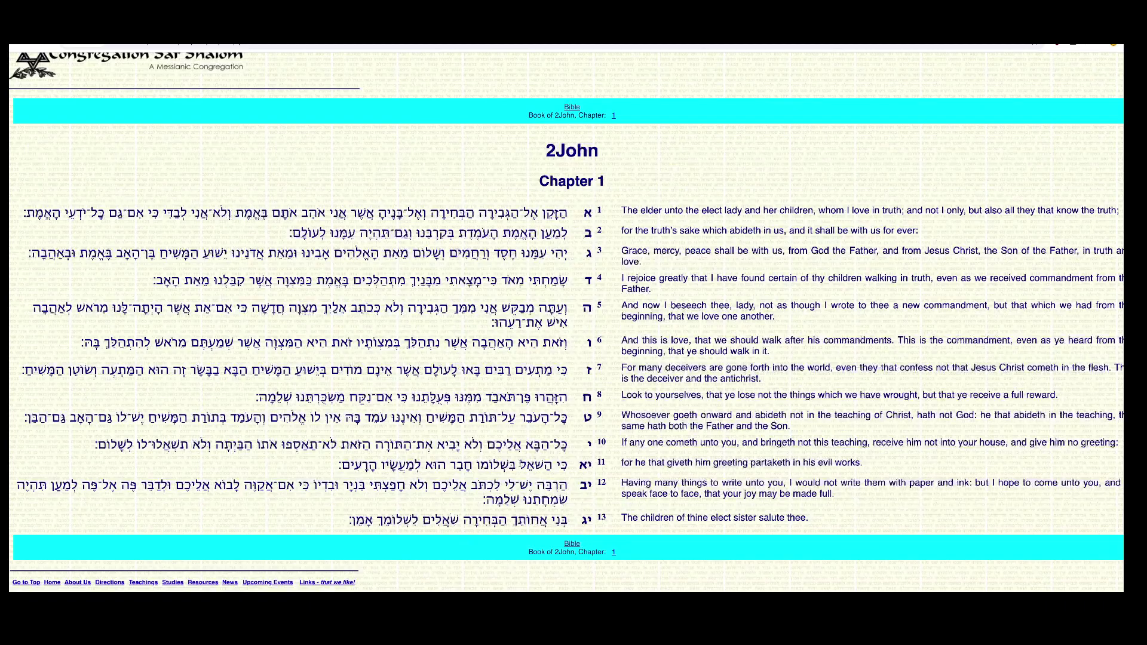
drag(503, 464, 485, 465)
click(484, 465)
drag(508, 464, 492, 464)
click(126, 445)
drag(128, 444, 105, 441)
click(103, 445)
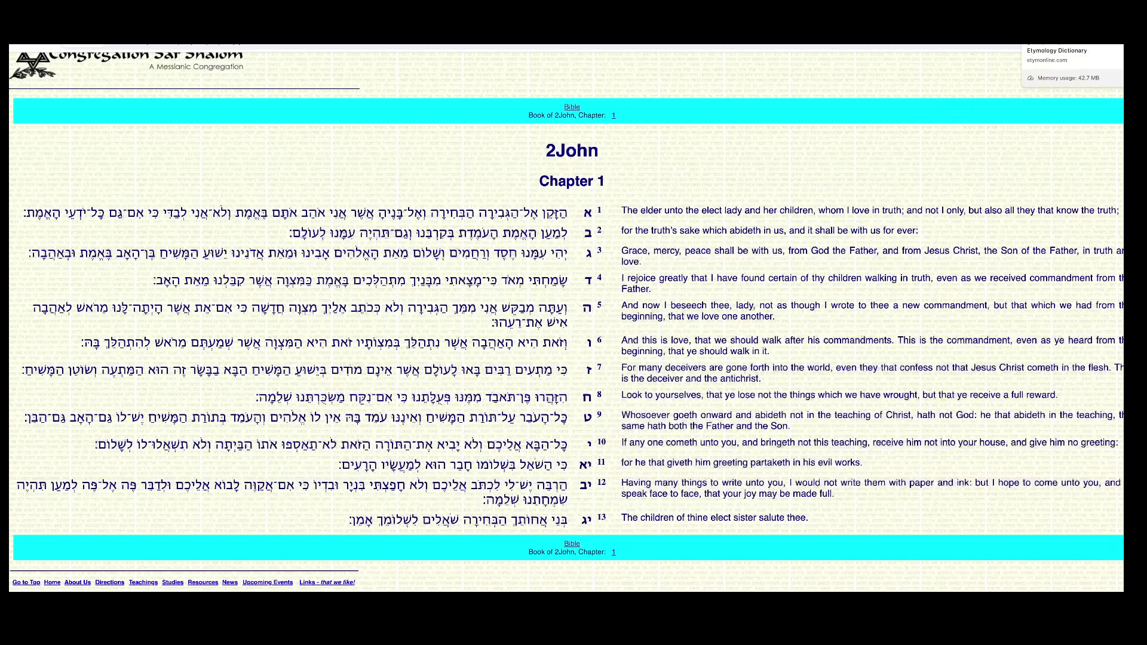
Return to the Etymonline tab with the 'god speed' results.
click(1067, 36)
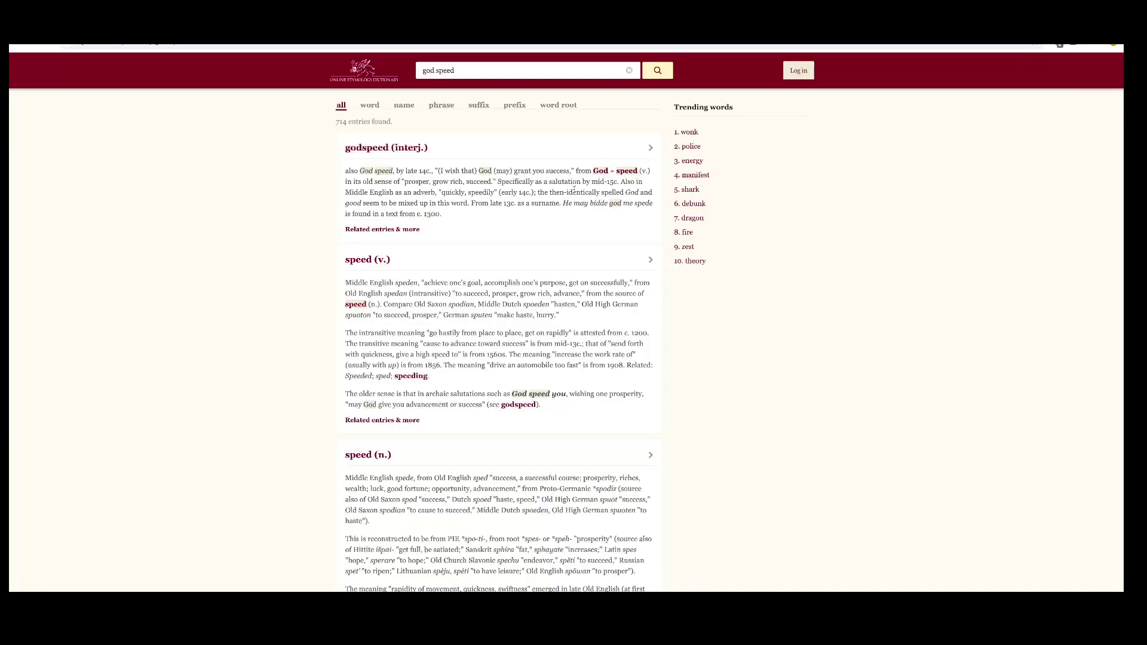